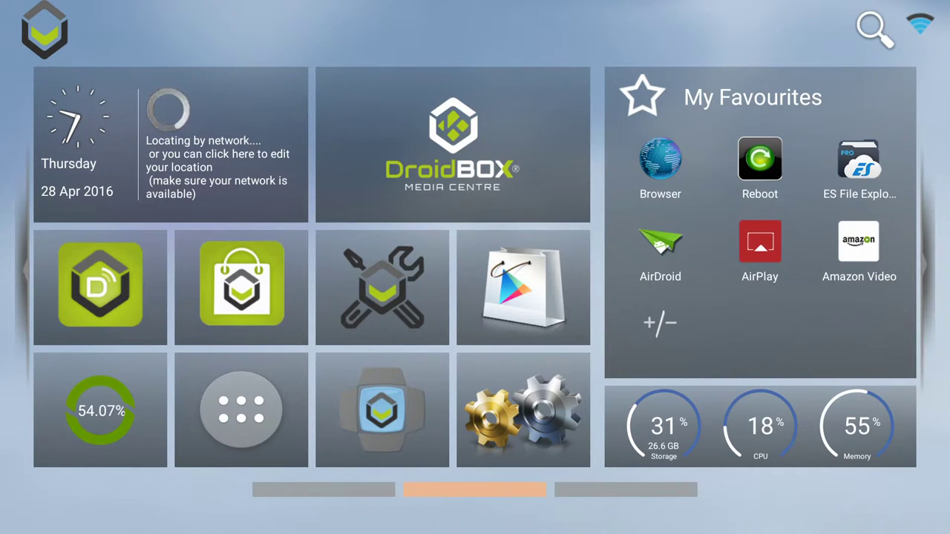
Open the DroidBOX full app grid and move down to the IPVanish - VPN icon
{"action": "key", "text": "Down"}
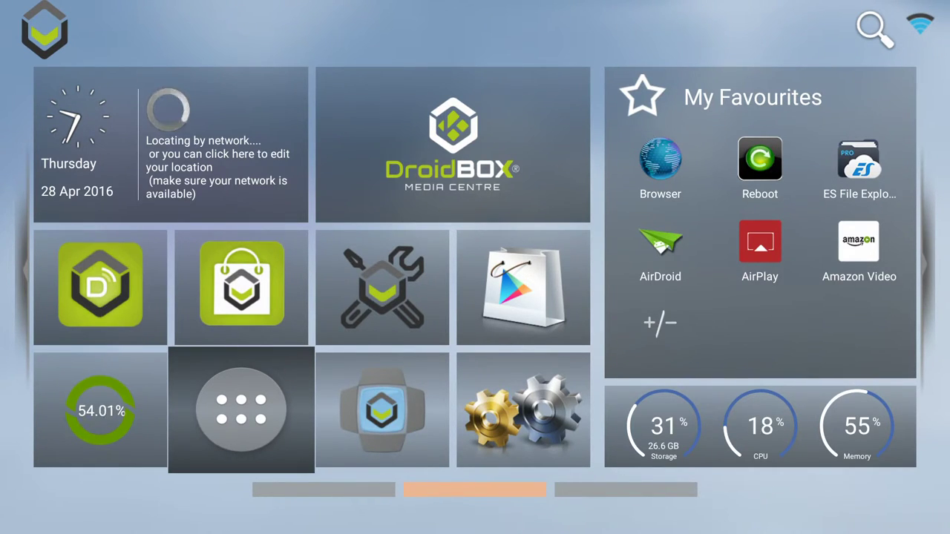
{"action": "key", "text": "Return"}
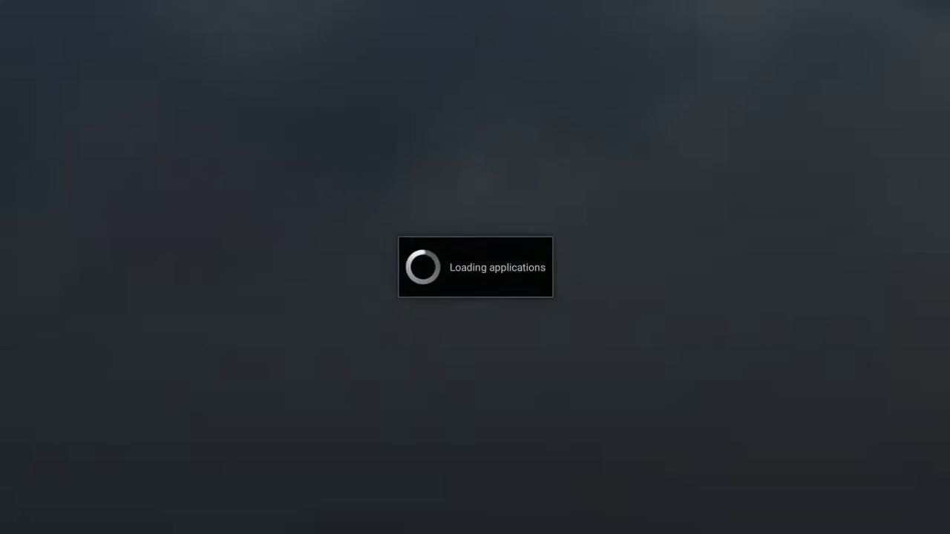
{"action": "key", "text": "Down"}
{"action": "key", "text": "Down"}
{"action": "key", "text": "Down"}
{"action": "key", "text": "Down"}
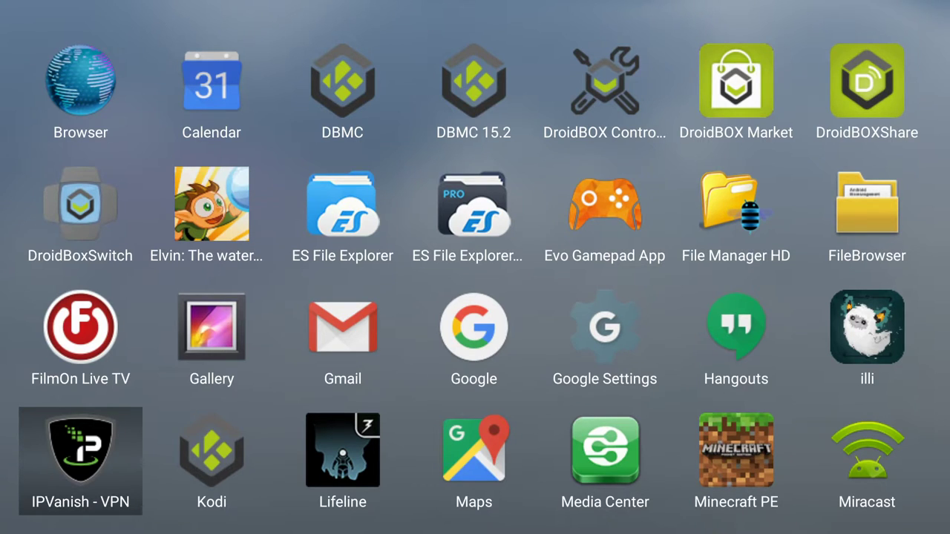
Launch IPVanish and sign in with the account username and password from the menu's Login screen
{"action": "key", "text": "Return"}
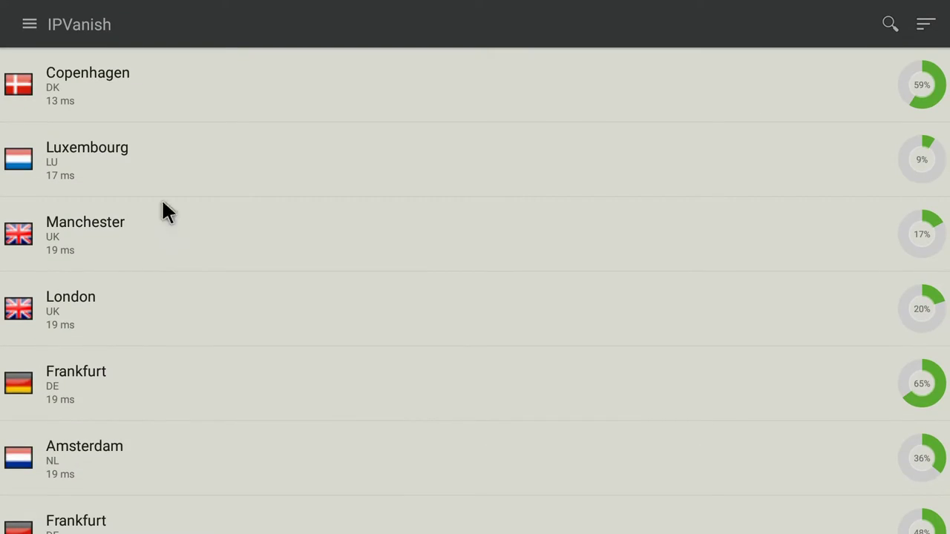
{"action": "left_click", "coordinate": [29, 29]}
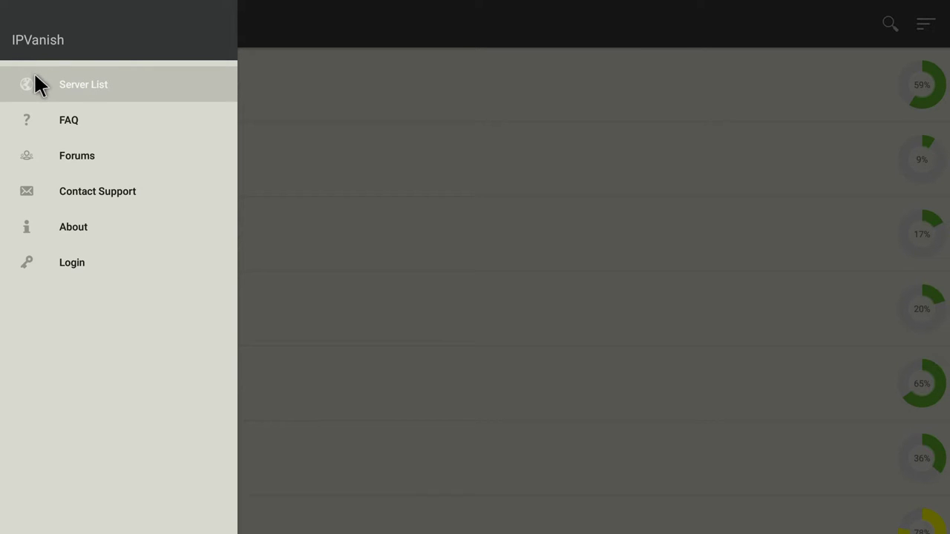
{"action": "left_click", "coordinate": [62, 263]}
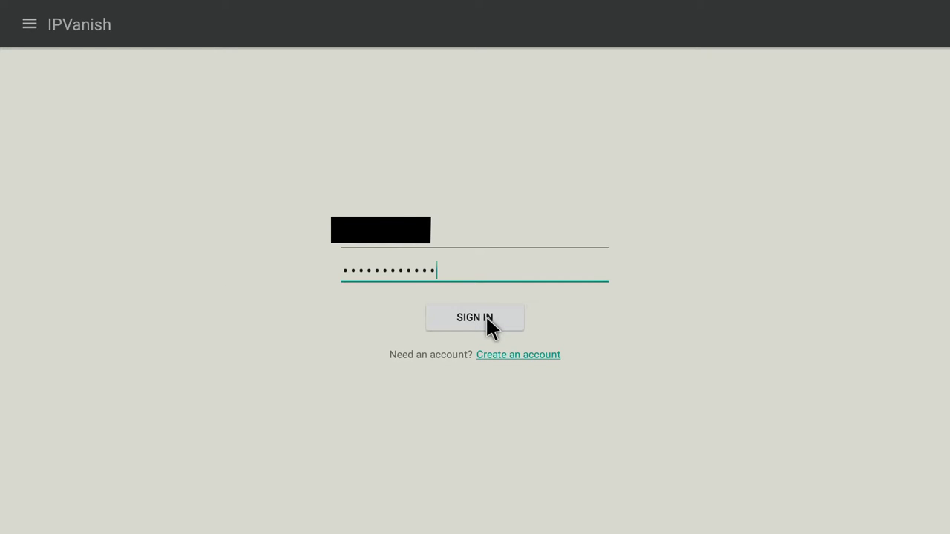
{"action": "left_click", "coordinate": [488, 326]}
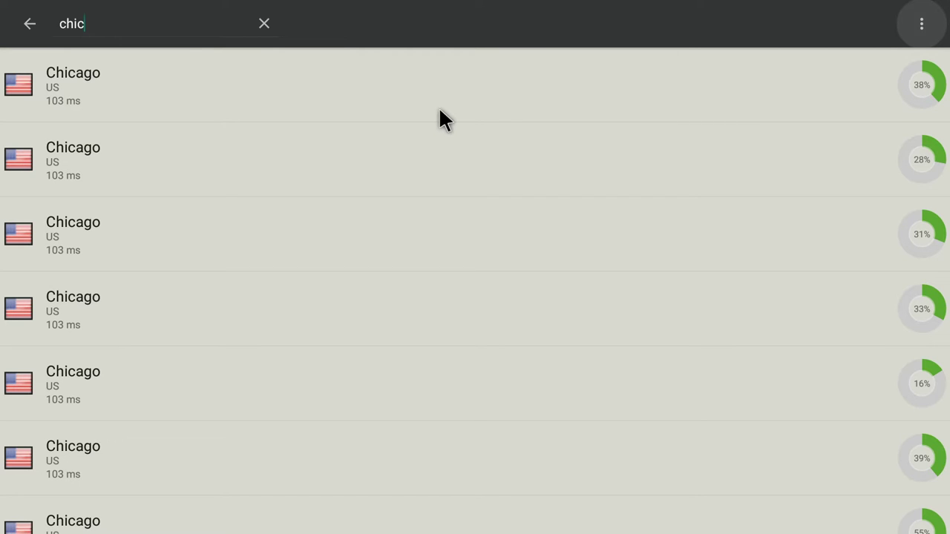
Connect to the Chicago, US server chi-a14.ipvanish.com from the 'chic' search results
{"action": "left_click", "coordinate": [439, 111]}
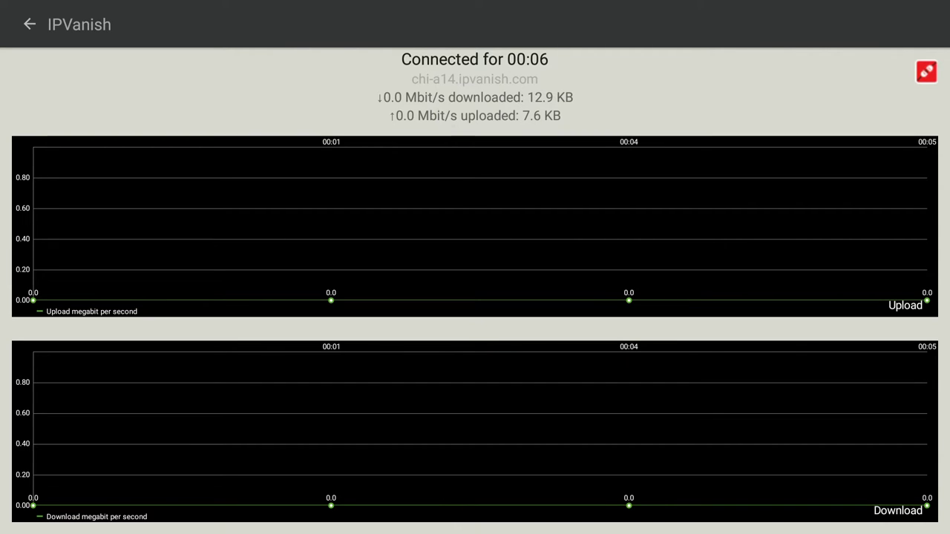
Return to the DroidBOX home screen and launch Netflix from the app grid
{"action": "key", "text": "Home"}
{"action": "key", "text": "Down"}
{"action": "key", "text": "Down"}
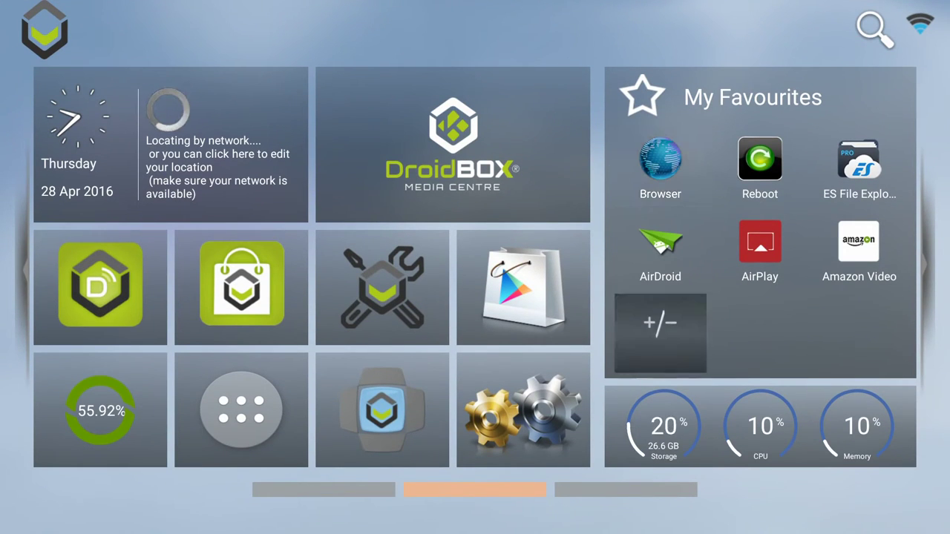
{"action": "key", "text": "Left"}
{"action": "key", "text": "Left"}
{"action": "key", "text": "Left"}
{"action": "key", "text": "Return"}
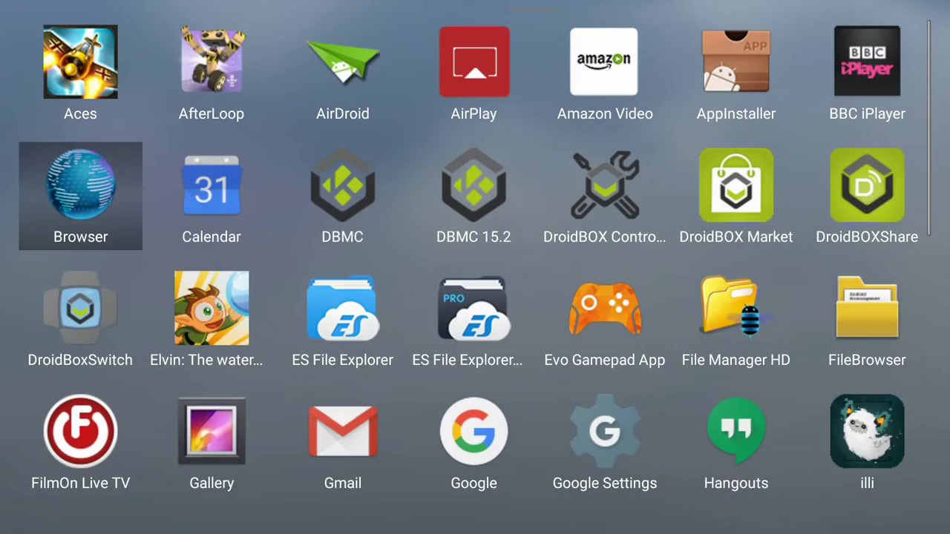
{"action": "key", "text": "Down"}
{"action": "key", "text": "Down"}
{"action": "key", "text": "Down"}
{"action": "key", "text": "Up"}
{"action": "key", "text": "Right"}
{"action": "key", "text": "Right"}
{"action": "key", "text": "Right"}
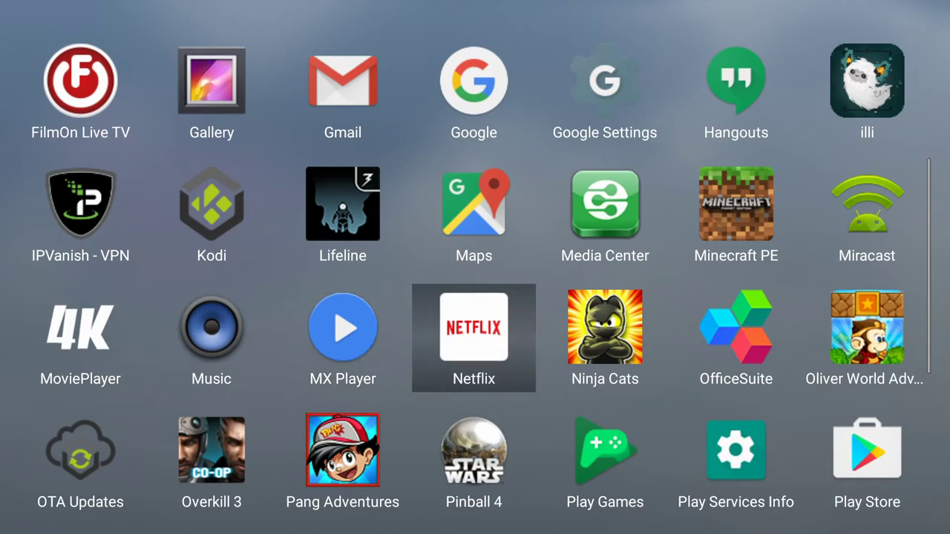
{"action": "key", "text": "Return"}
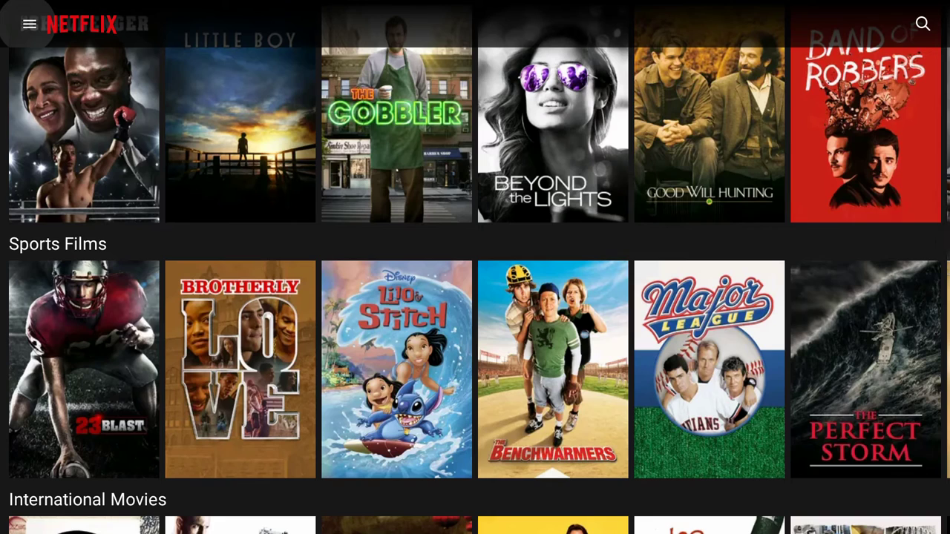
Scroll through the US Netflix movie rows like International Movies and Suspense Films
{"action": "mouse_move", "coordinate": [424, 438]}
{"action": "left_mouse_down"}
{"action": "mouse_move", "coordinate": [504, 141]}
{"action": "mouse_move", "coordinate": [579, 7]}
{"action": "left_mouse_up"}
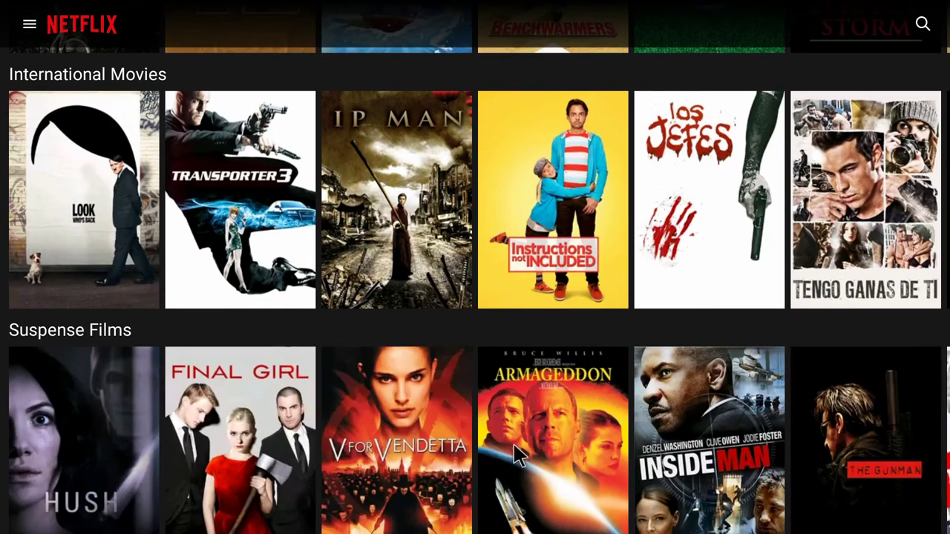
{"action": "mouse_move", "coordinate": [513, 445]}
{"action": "left_mouse_down"}
{"action": "mouse_move", "coordinate": [520, 284]}
{"action": "mouse_move", "coordinate": [587, 17]}
{"action": "left_mouse_up"}
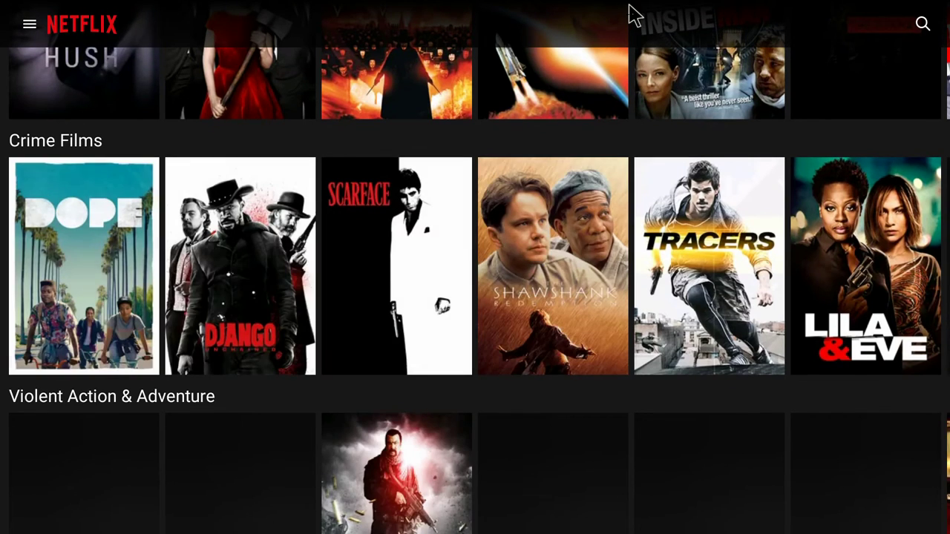
{"action": "mouse_move", "coordinate": [568, 273]}
{"action": "left_mouse_down"}
{"action": "mouse_move", "coordinate": [533, 377]}
{"action": "mouse_move", "coordinate": [520, 507]}
{"action": "left_mouse_up"}
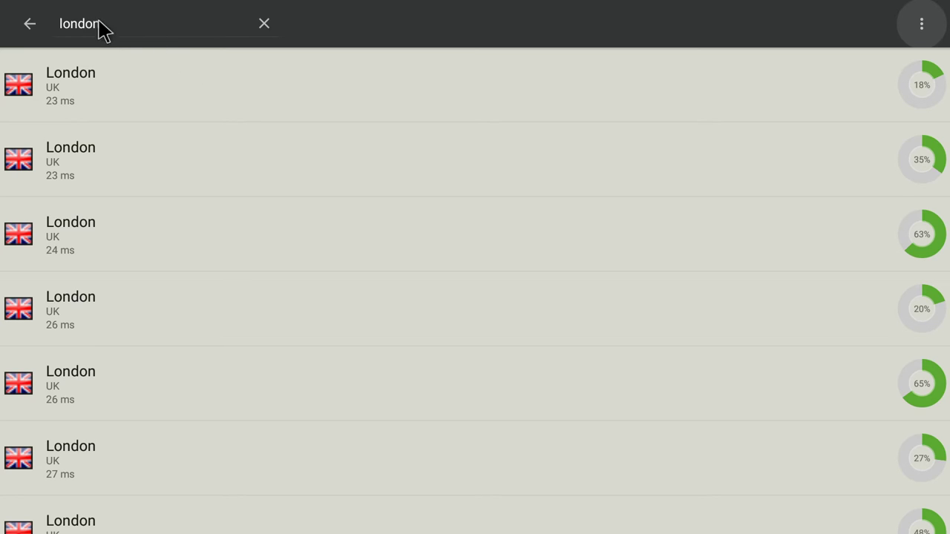
Connect to a London, UK server from the 'london' search results
{"action": "left_click", "coordinate": [162, 141]}
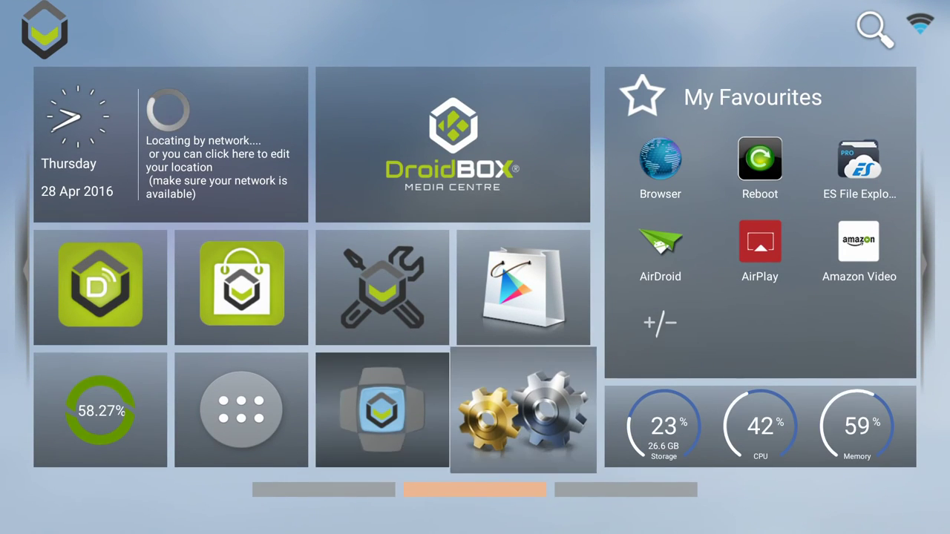
{"action": "key", "text": "Left"}
{"action": "key", "text": "Left"}
Launch BBC iPlayer from the top row of the app grid to reach its home page
{"action": "key", "text": "Return"}
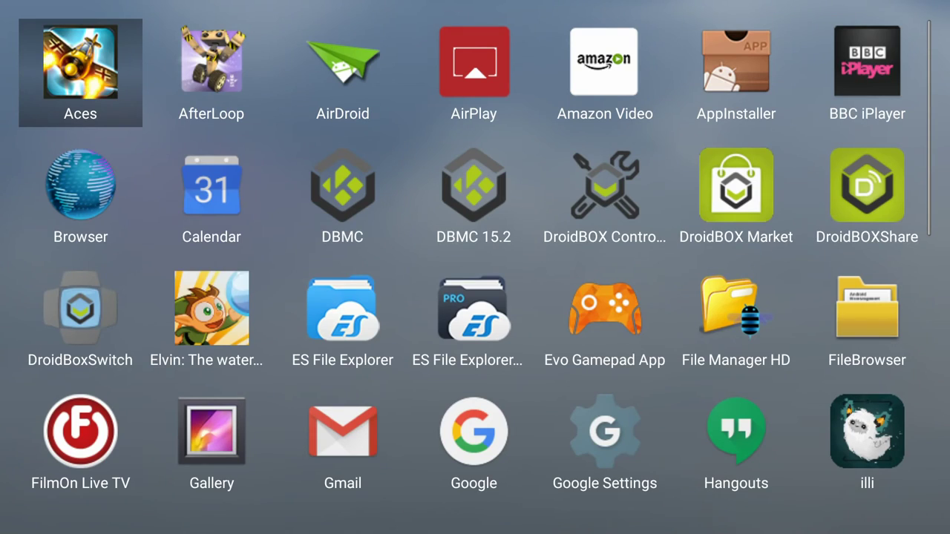
{"action": "key", "text": "Right"}
{"action": "key", "text": "Right"}
{"action": "key", "text": "Right"}
{"action": "key", "text": "Right"}
{"action": "key", "text": "Right"}
{"action": "key", "text": "Right"}
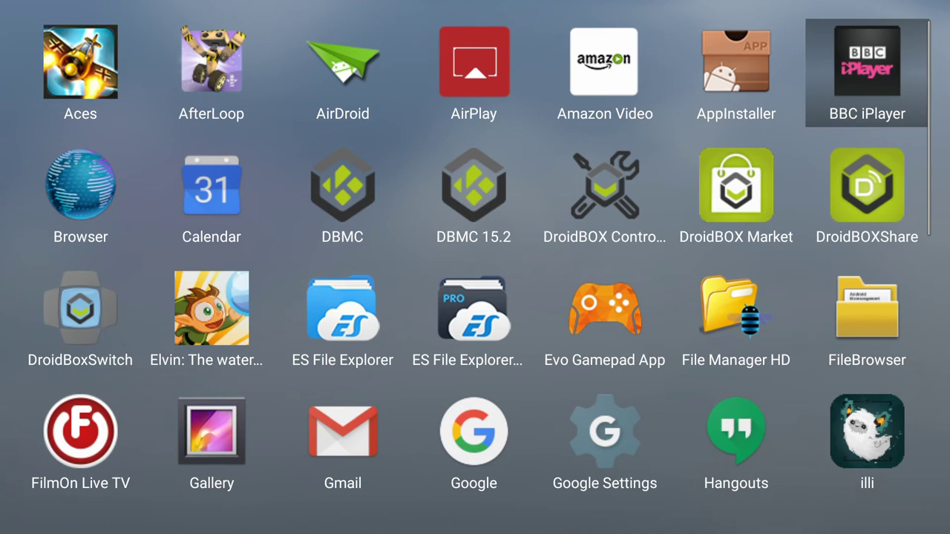
{"action": "key", "text": "Return"}
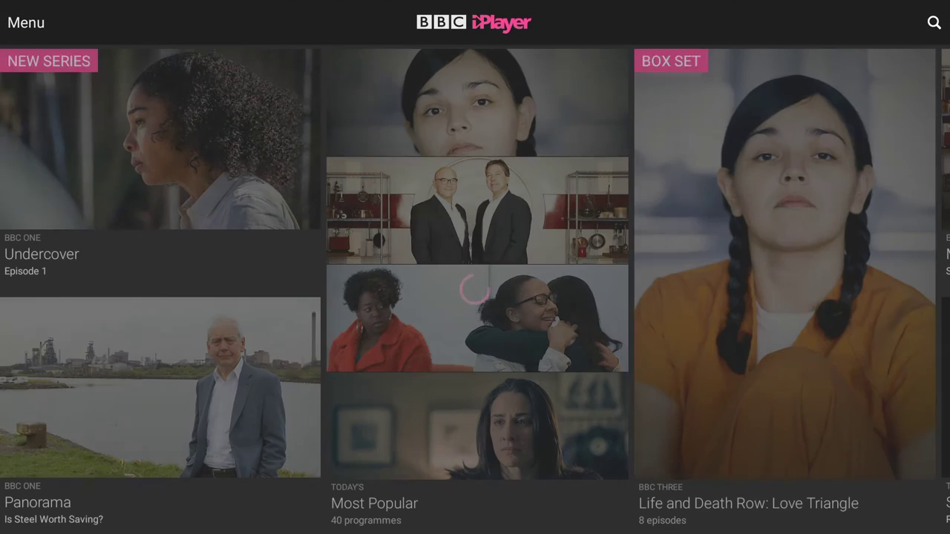